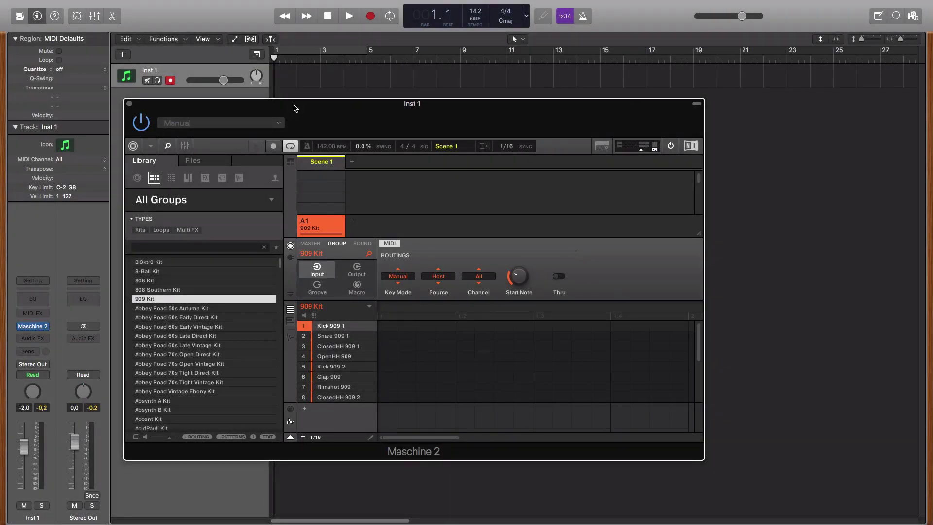
Step: Enable cycle playback and start recording on the Inst 1 track
left_click(337, 49)
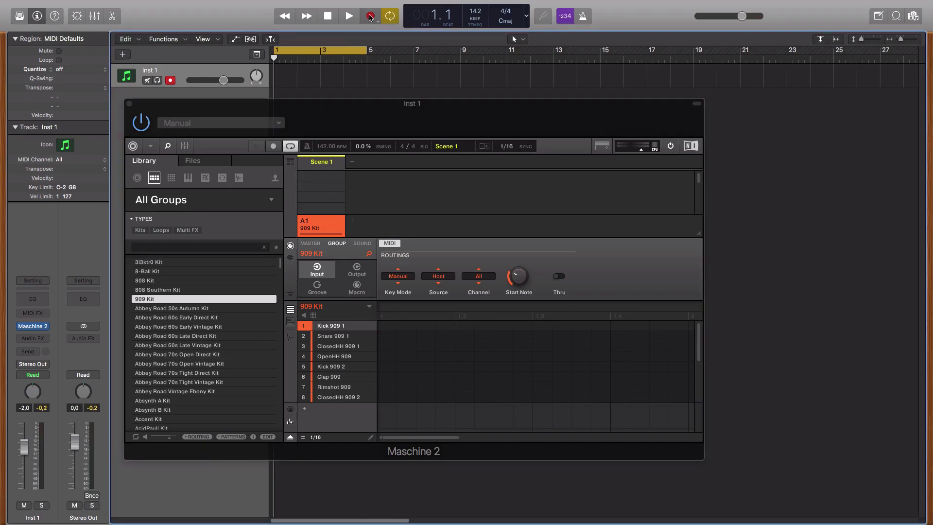
left_click(370, 16)
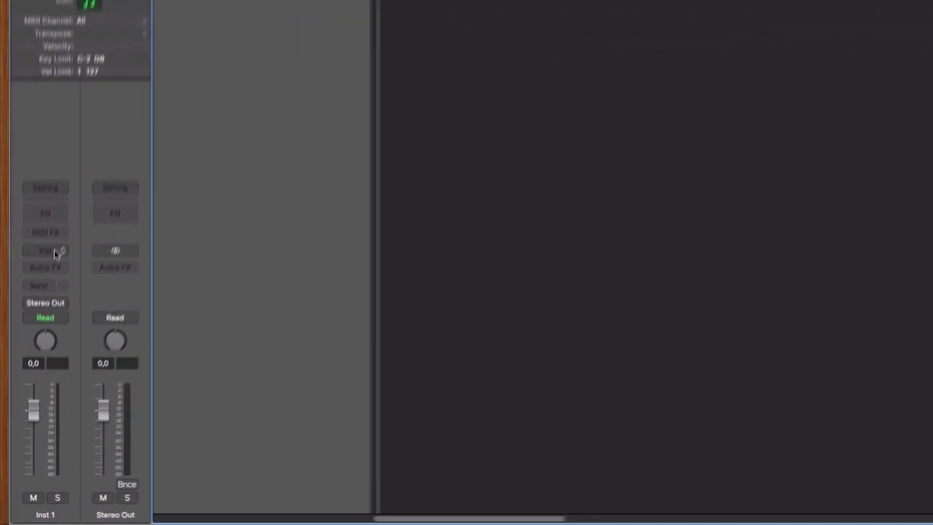
Step: Load Maschine 2 (Stereo) from AU Instruments > Native Instruments into Inst 1's instrument slot
left_click(39, 326)
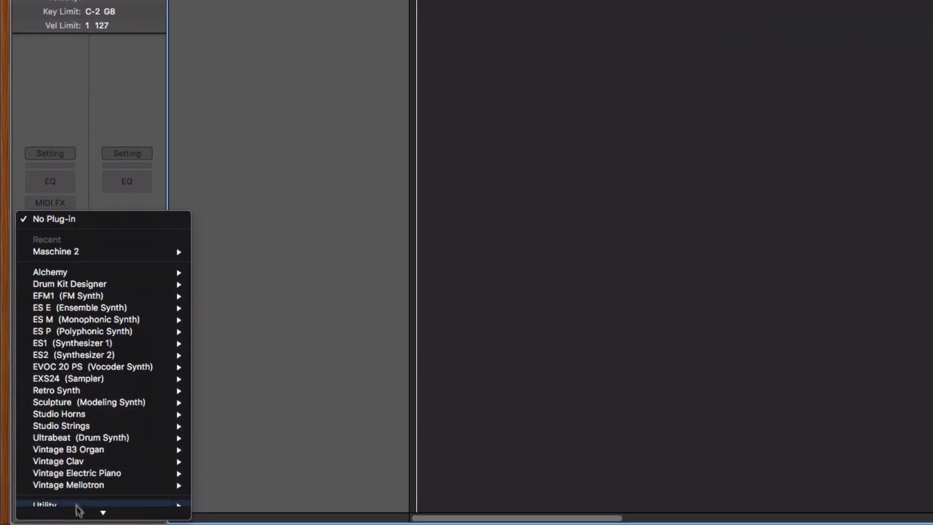
mouse_move(65, 499)
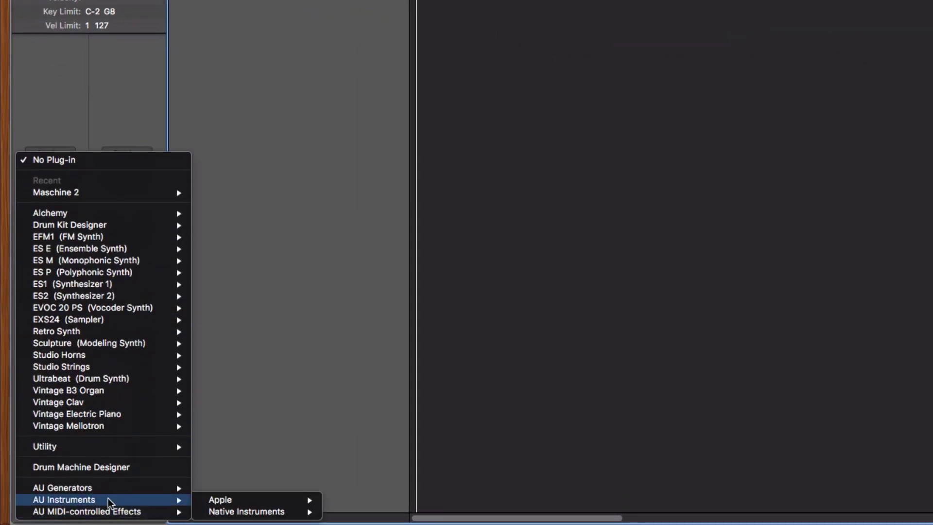
mouse_move(246, 511)
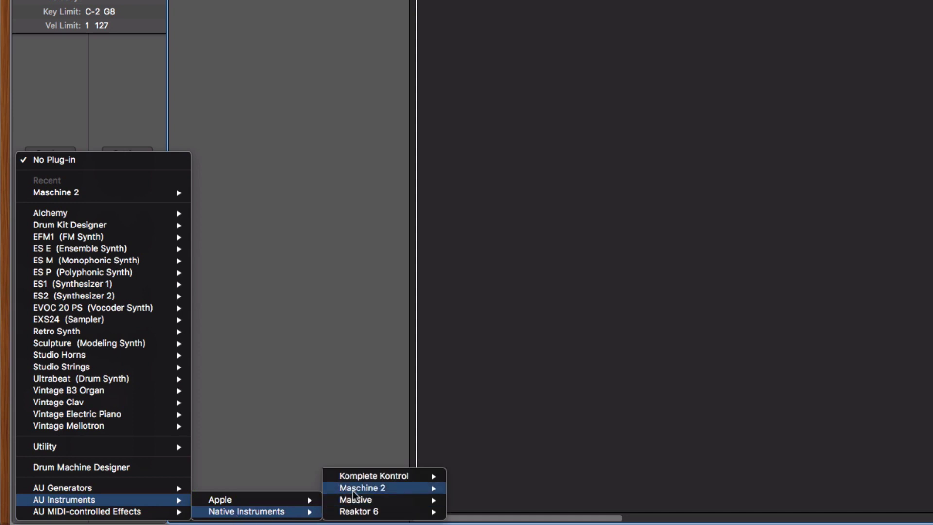
mouse_move(363, 488)
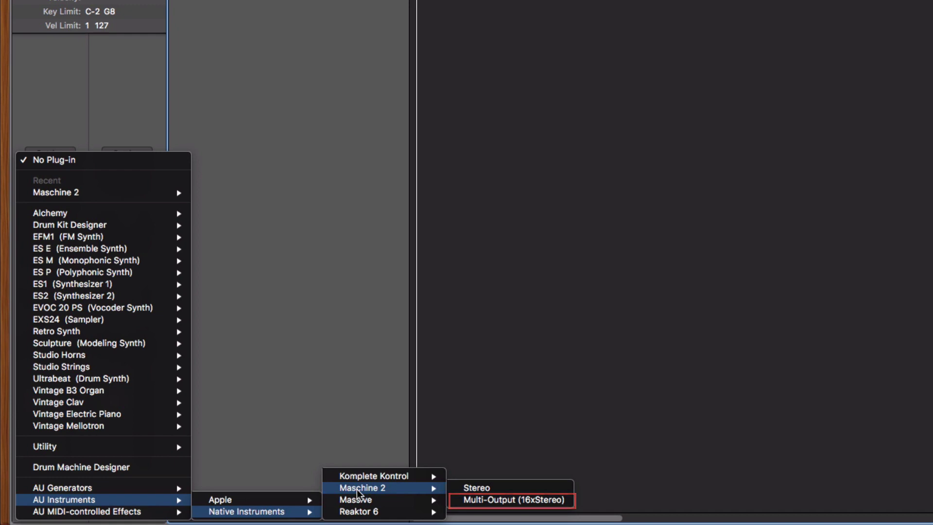
left_click(462, 488)
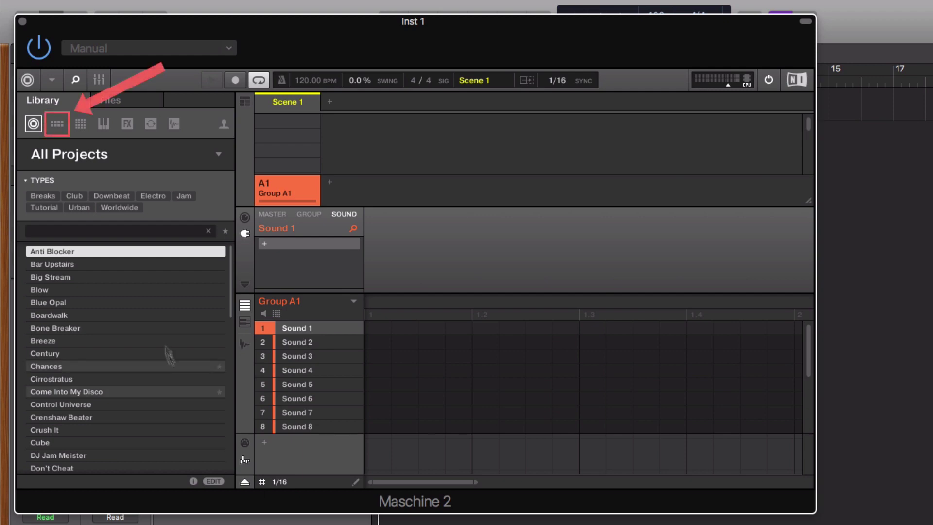
Step: Load the 909 Kit from the Library's Groups list into group A1
left_click(56, 127)
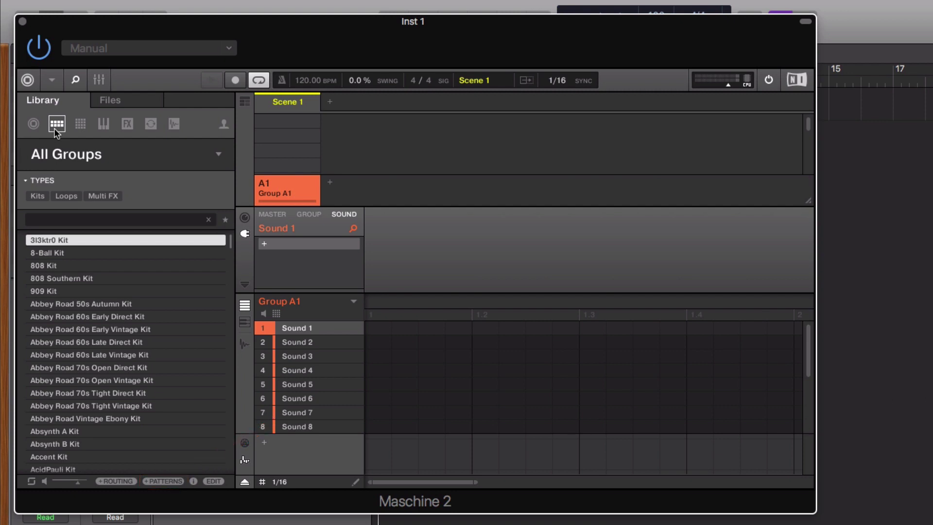
double_click(63, 291)
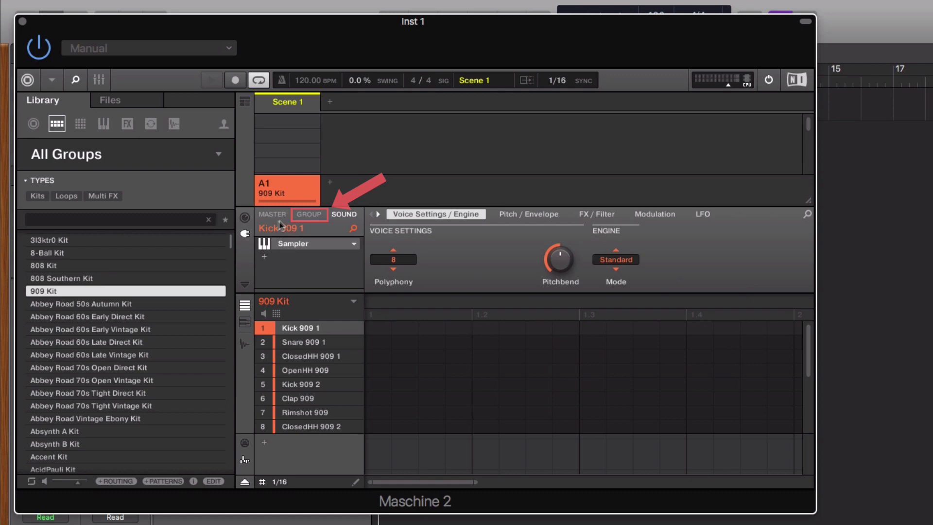
Step: Set the 909 Kit group's MIDI input Key Mode to Manual and Source to Host
left_click(303, 216)
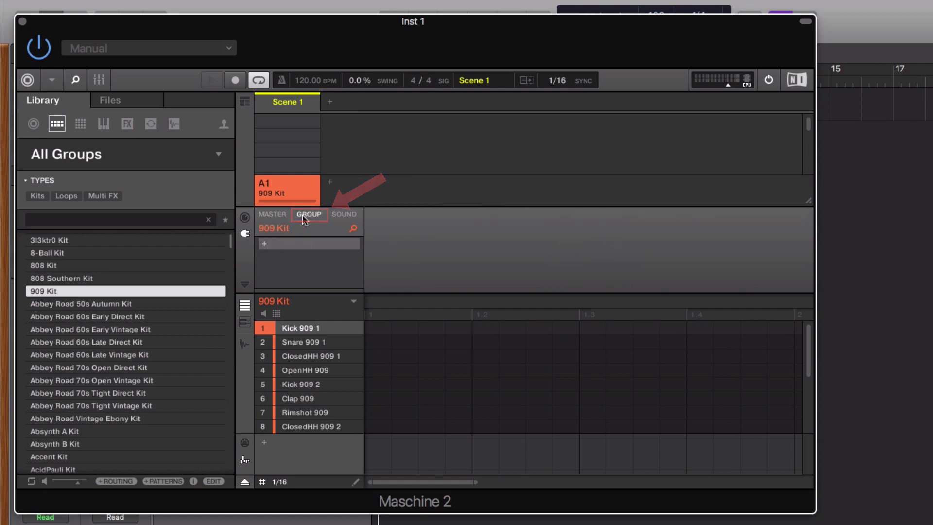
left_click(245, 218)
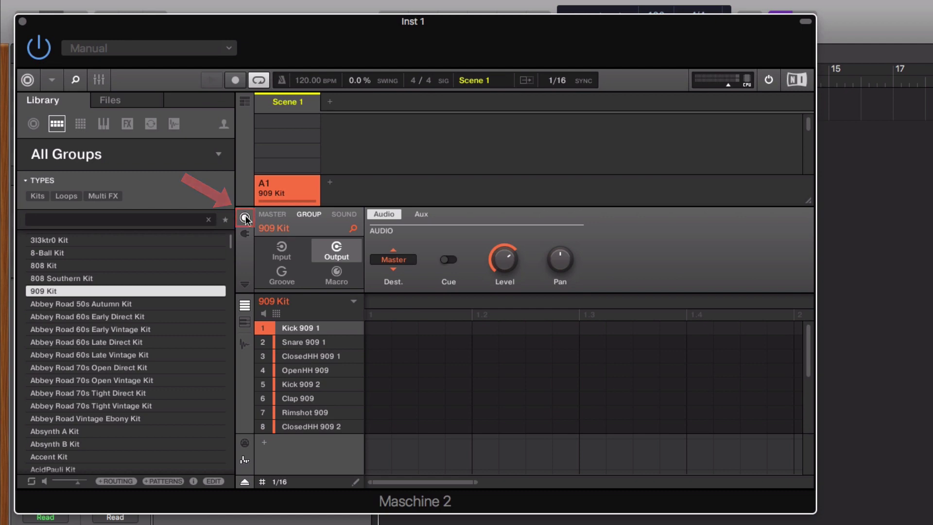
left_click(280, 249)
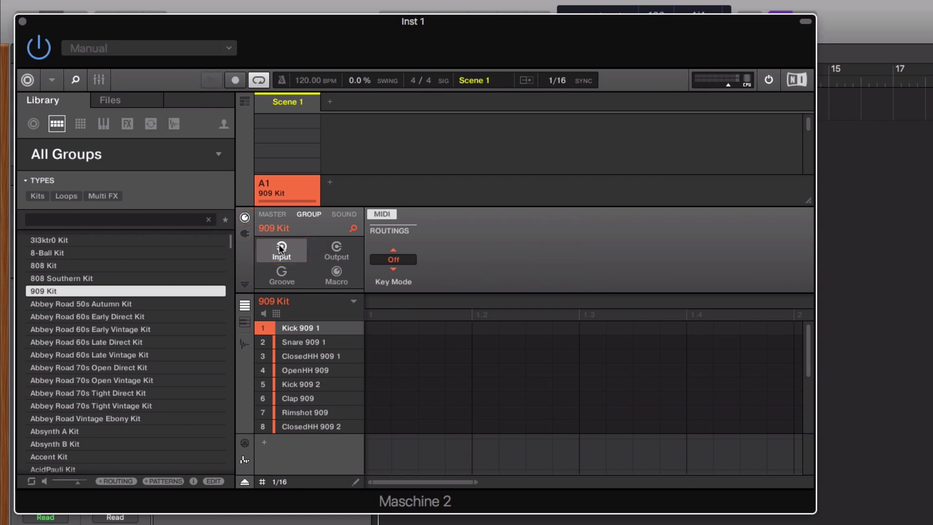
left_click(390, 260)
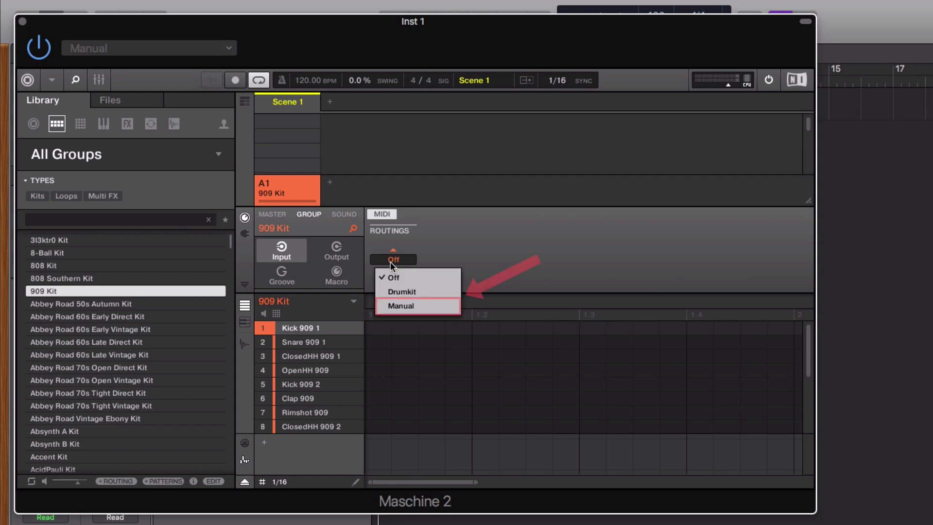
left_click(404, 304)
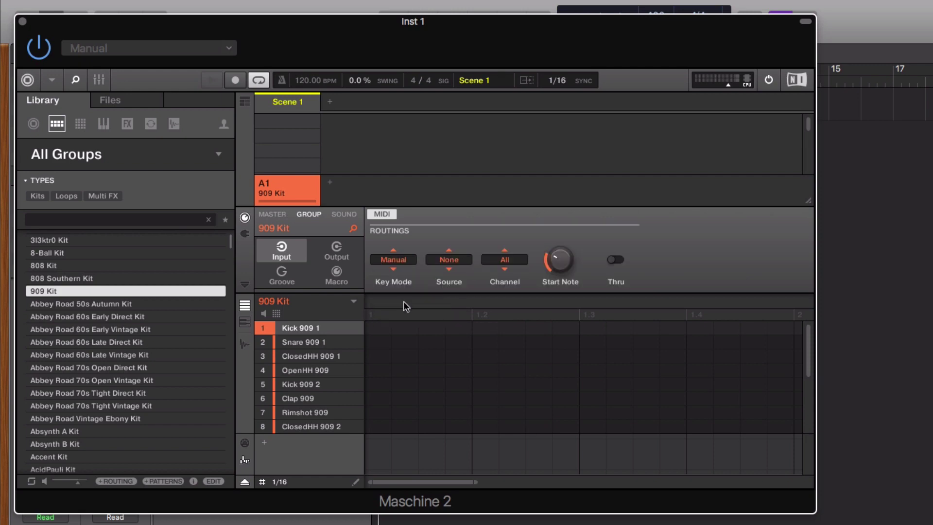
left_click(451, 262)
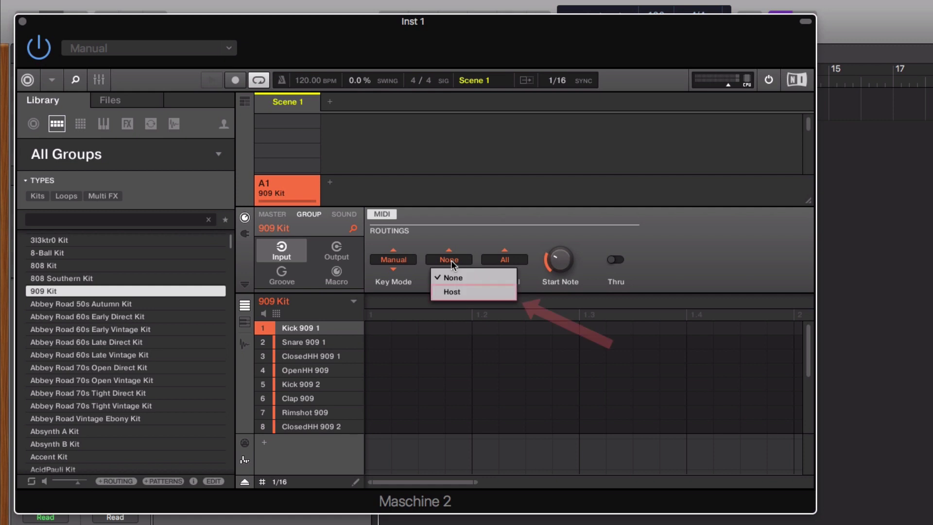
left_click(458, 292)
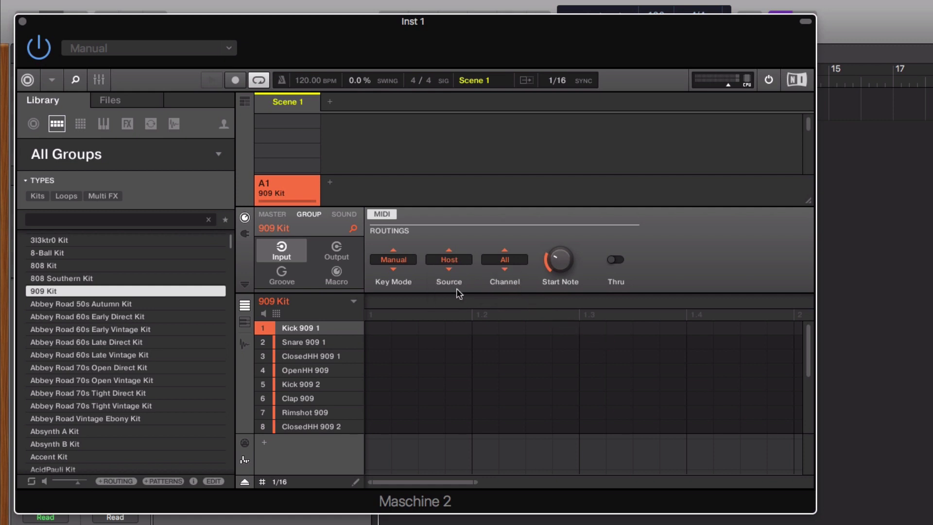